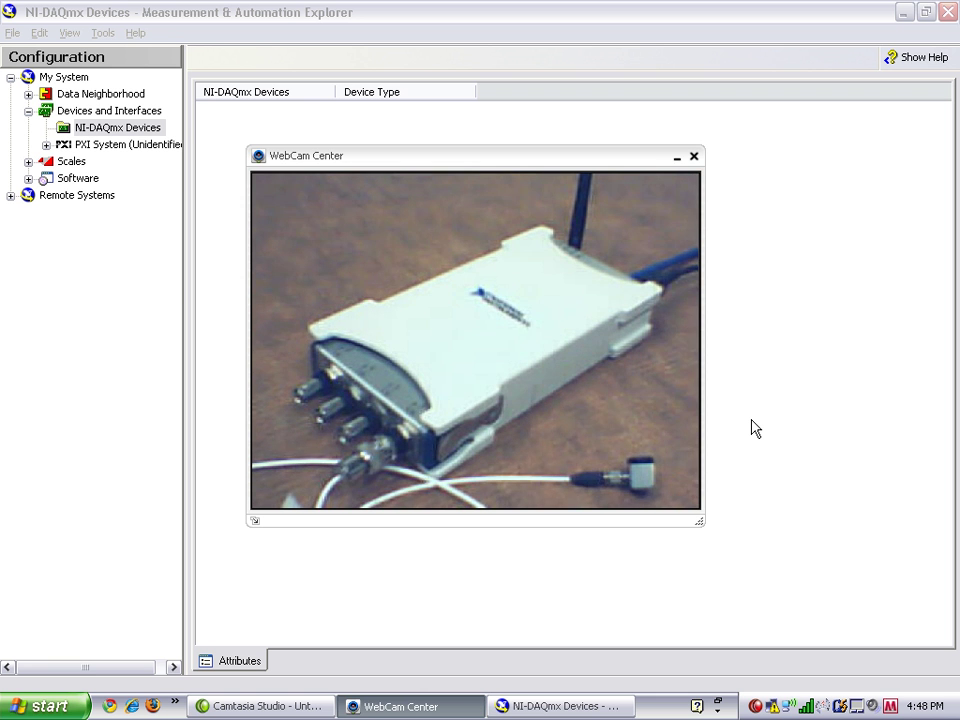
Search the network for NI-DAQmx devices from the NI-DAQmx Devices context menu
{"action": "left_click", "coordinate": [755, 428]}
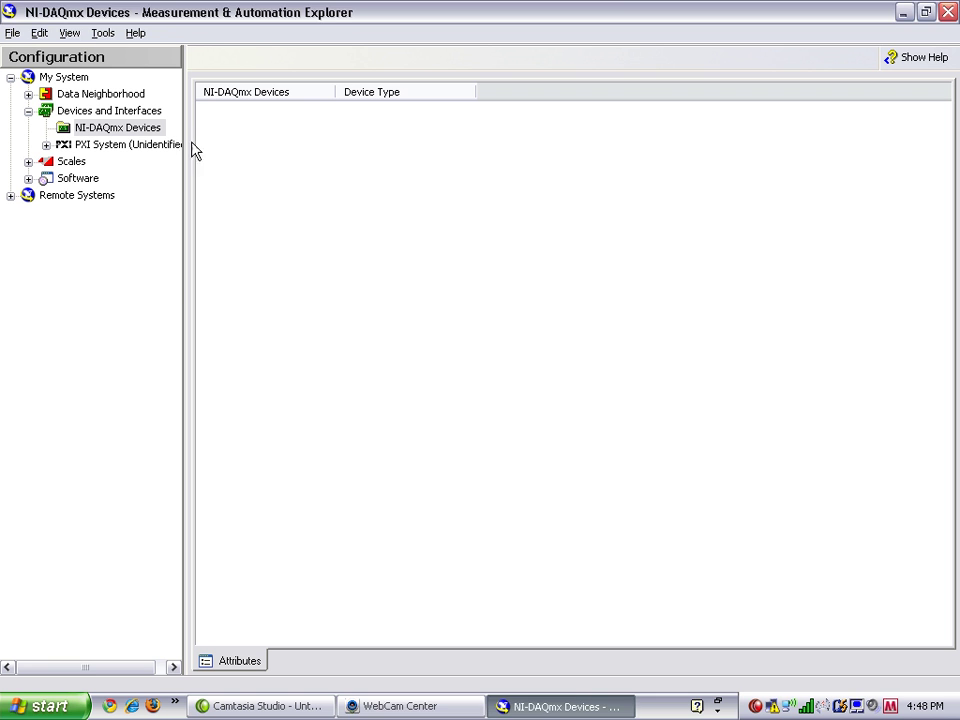
{"action": "right_click", "coordinate": [134, 134]}
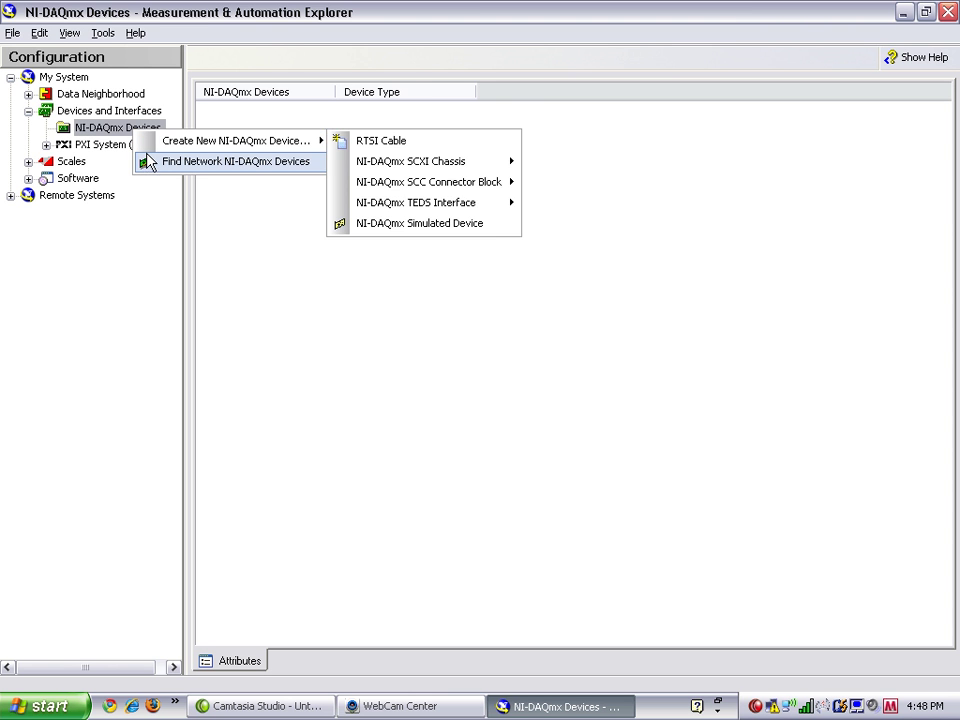
{"action": "left_click", "coordinate": [148, 162]}
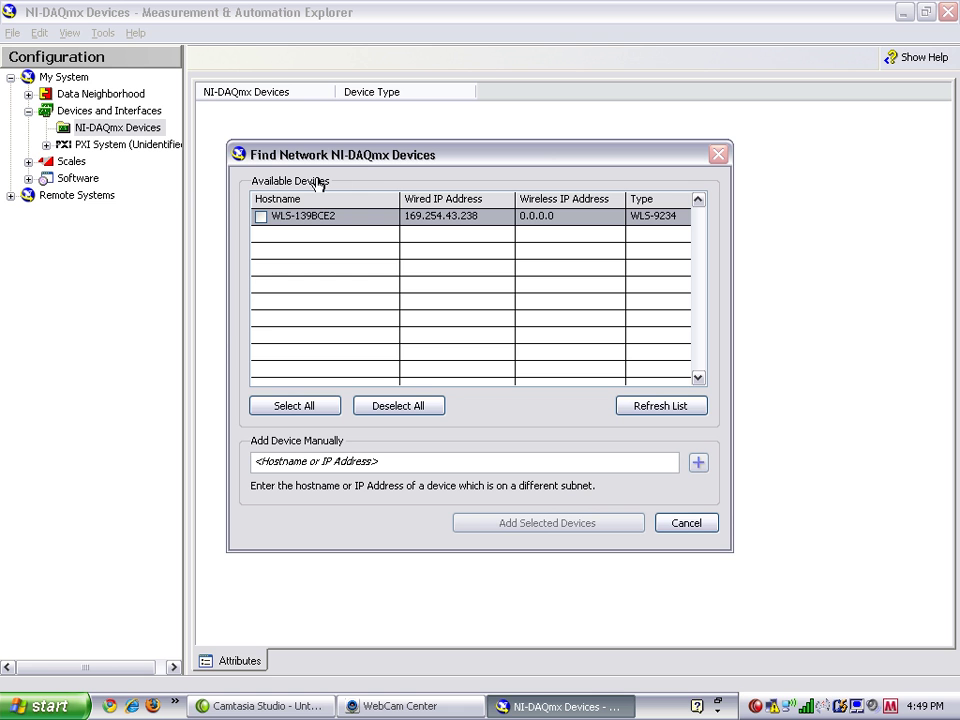
Add the WLS-139BCE2 unit and open the NI WLS-9234 entry's network page
{"action": "left_click", "coordinate": [259, 217]}
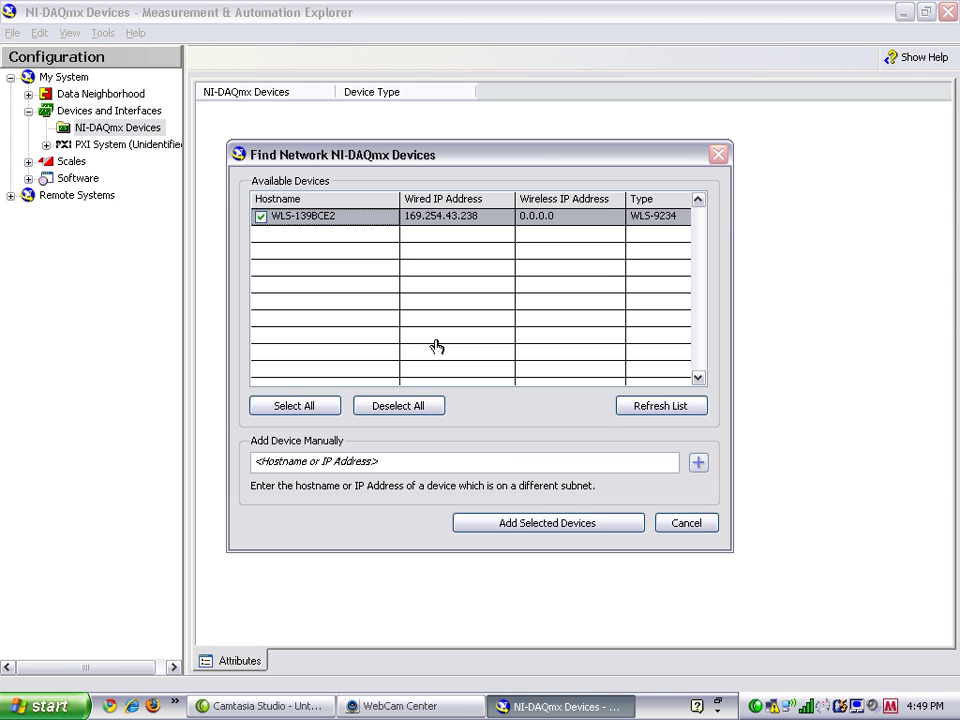
{"action": "left_click", "coordinate": [507, 522]}
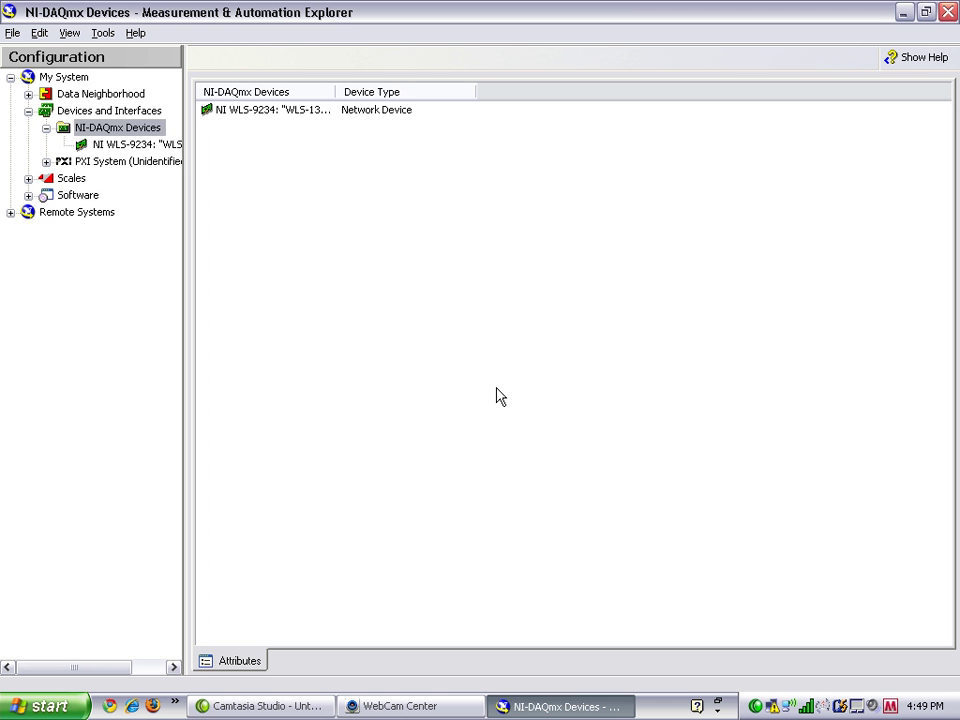
{"action": "left_click", "coordinate": [160, 146]}
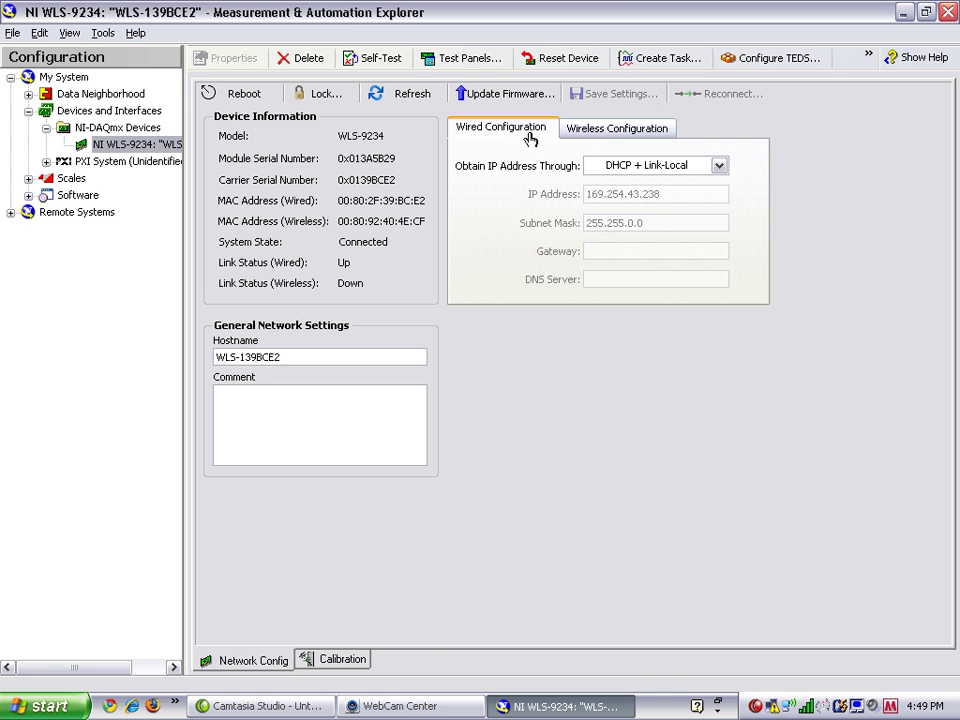
On Wireless Configuration, keep country United States and turn the radio on
{"action": "left_click", "coordinate": [585, 135]}
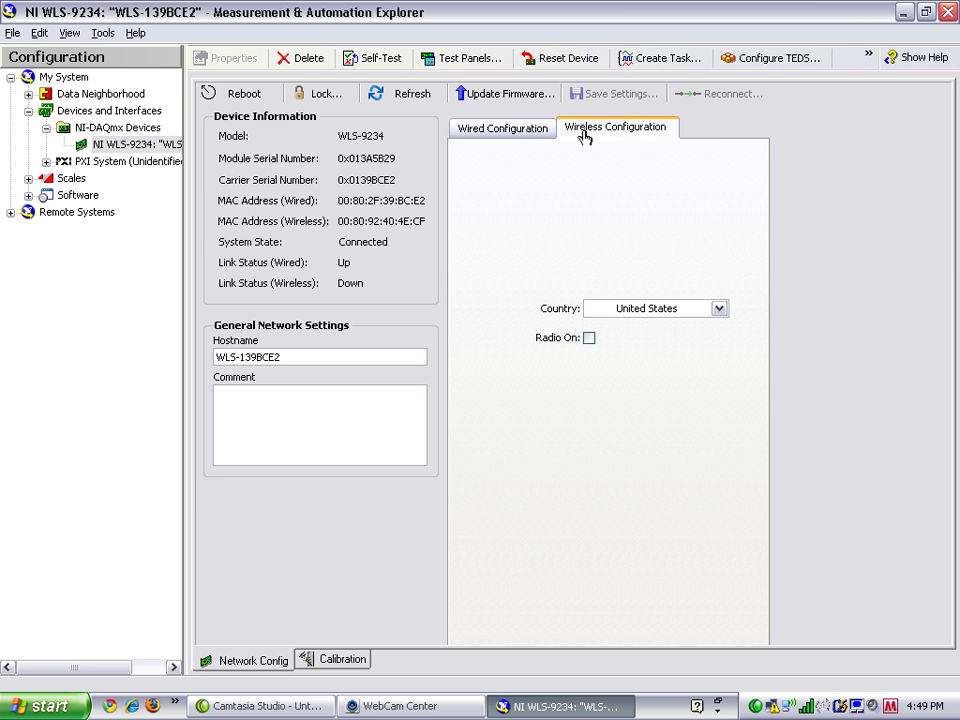
{"action": "left_click", "coordinate": [628, 311]}
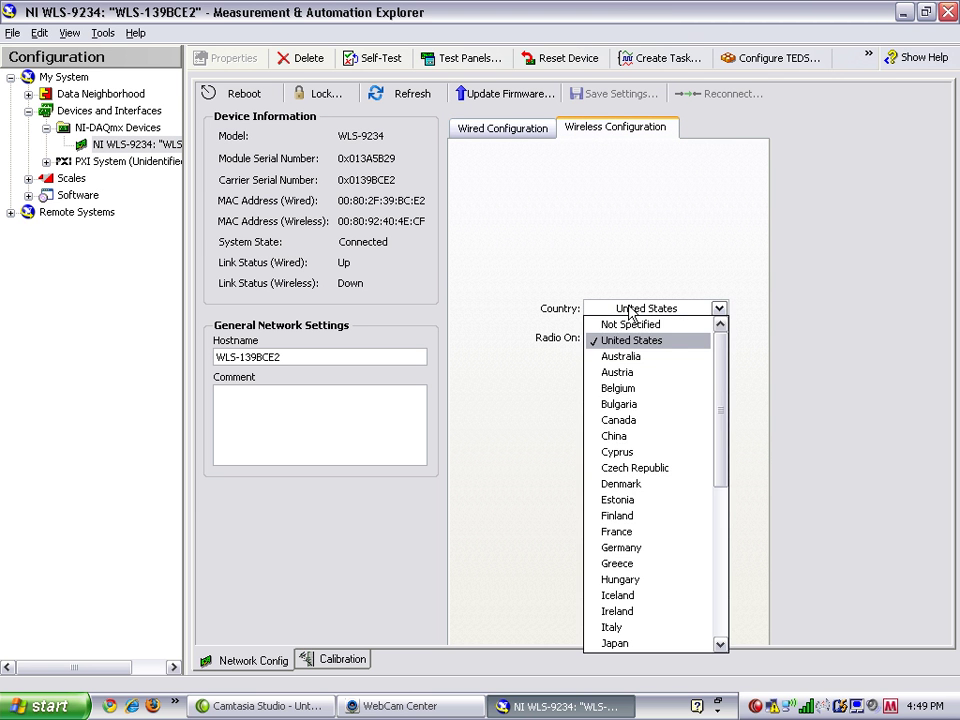
{"action": "left_click", "coordinate": [624, 340]}
{"action": "left_click", "coordinate": [588, 339]}
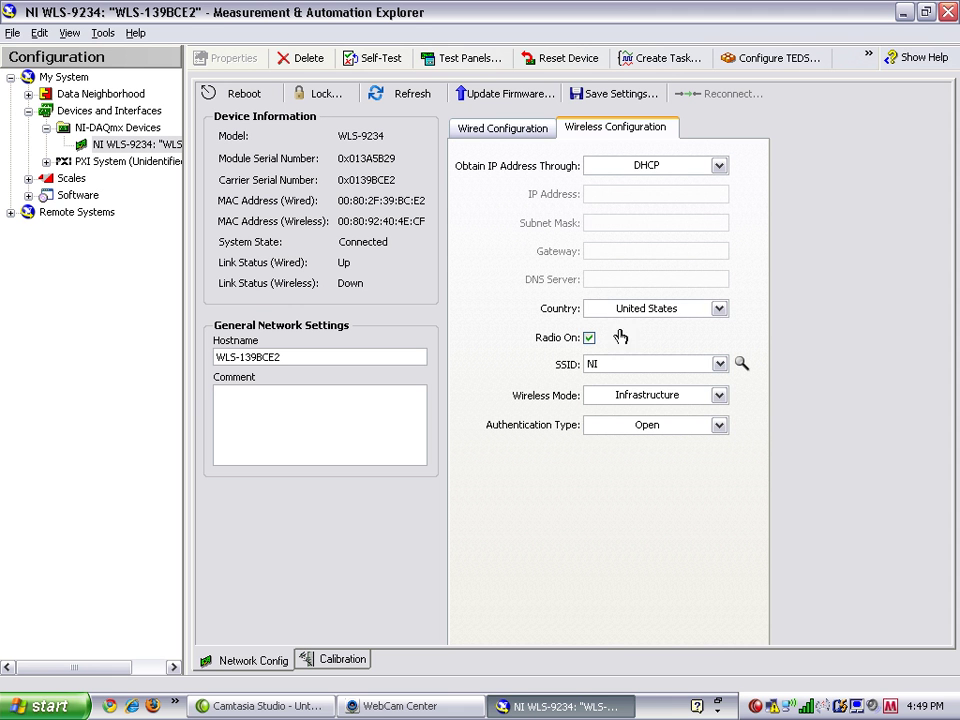
Keep SSID NI and set the authentication type to WPA2 Enterprise
{"action": "left_click", "coordinate": [718, 365]}
{"action": "left_click", "coordinate": [701, 401]}
{"action": "left_click", "coordinate": [709, 429]}
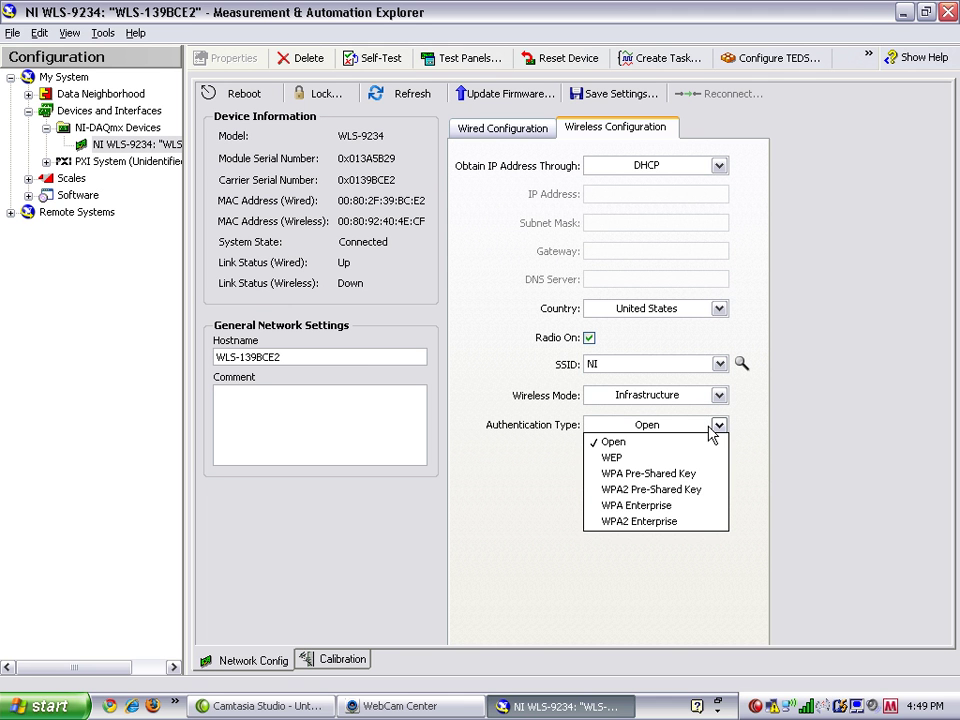
{"action": "left_click", "coordinate": [690, 522]}
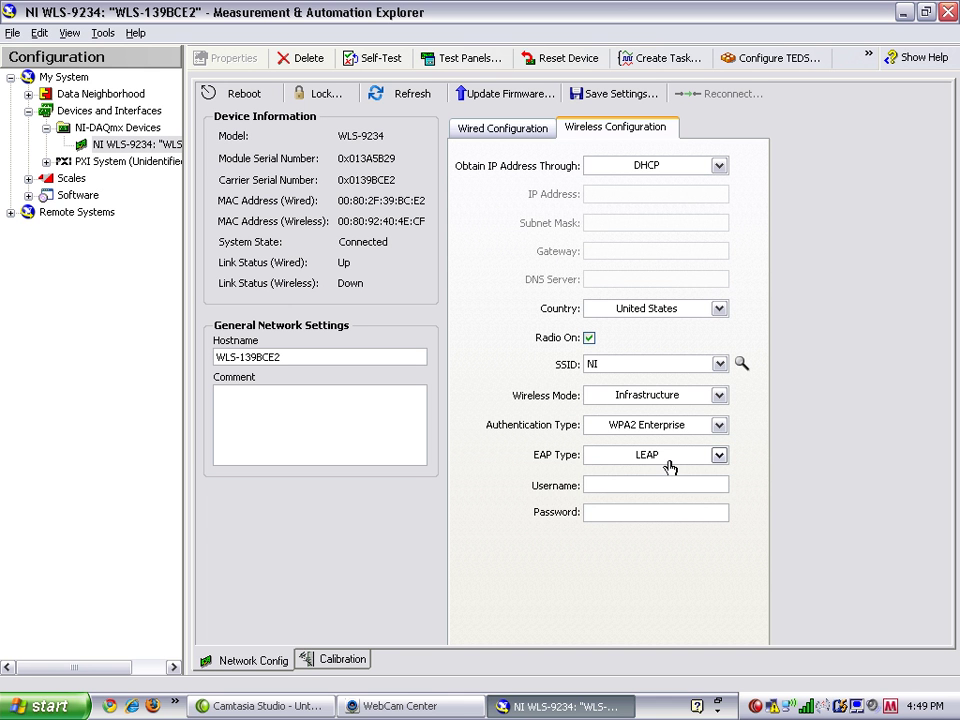
{"action": "left_click", "coordinate": [669, 465]}
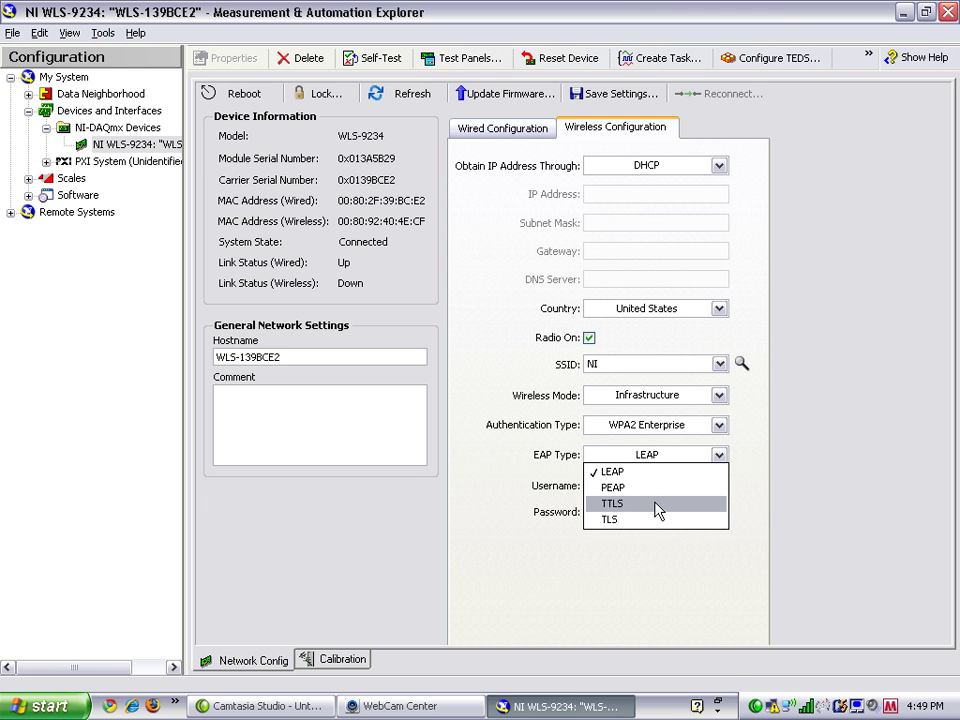
Choose LEAP, enter the wireless username and password, and save the settings to the device
{"action": "left_click", "coordinate": [740, 486]}
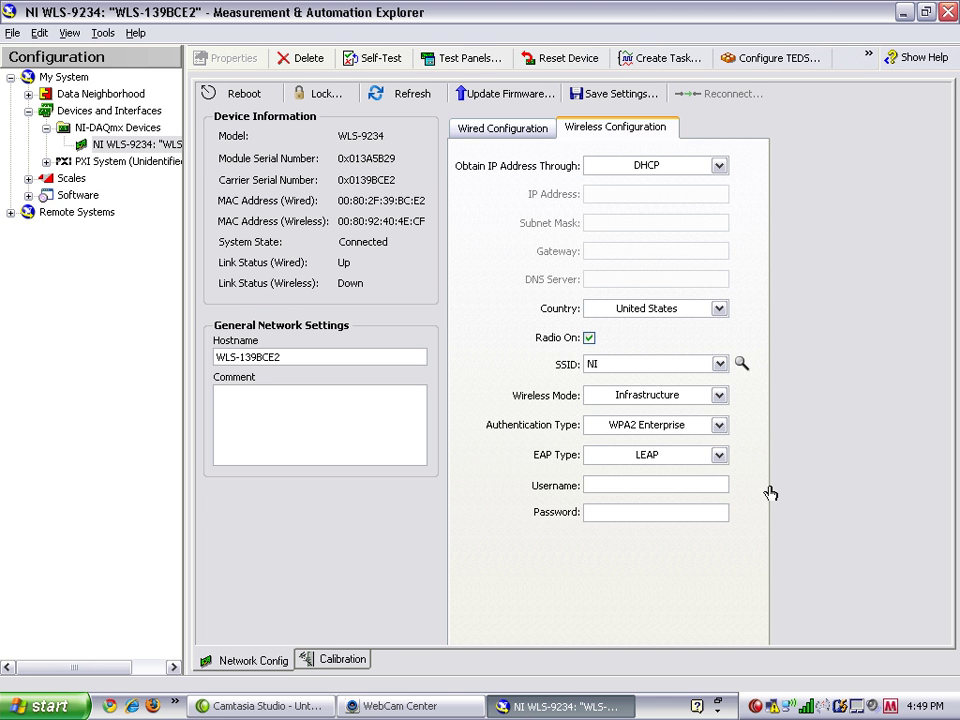
{"action": "key", "text": "Tab"}
{"action": "type", "text": "*******"}
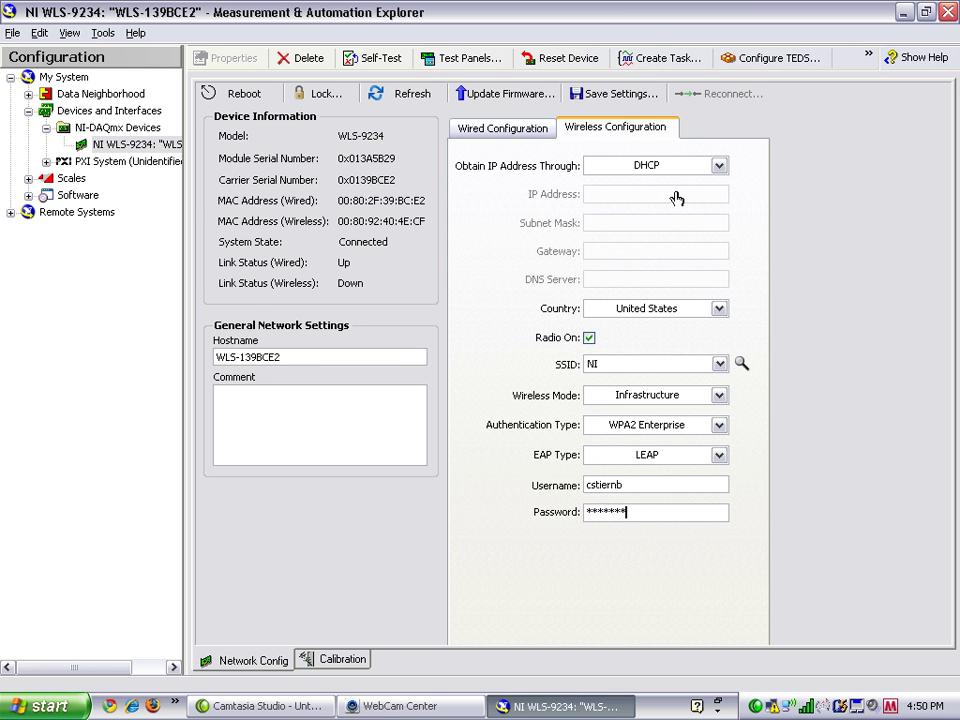
{"action": "left_click", "coordinate": [636, 97]}
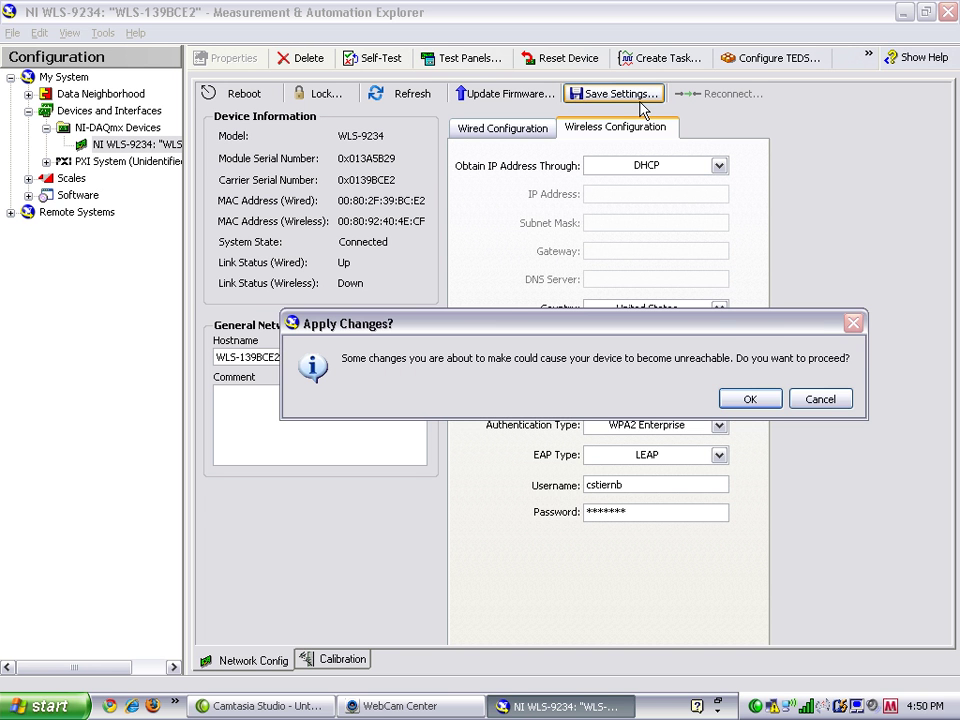
{"action": "left_click", "coordinate": [749, 401]}
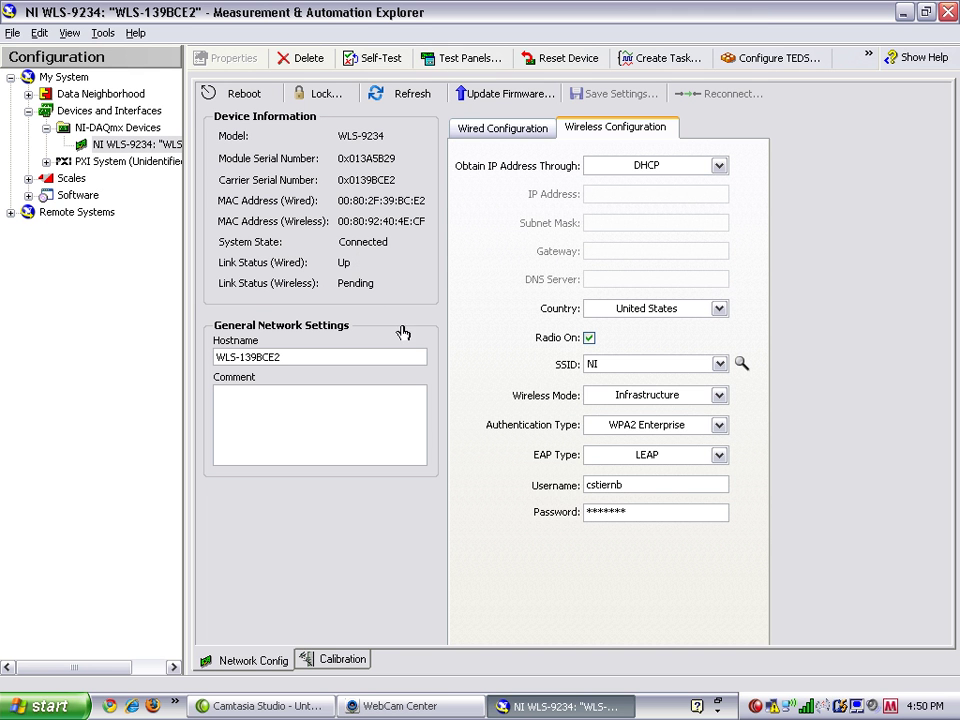
Refresh status before and after unplugging Ethernet to confirm Wireless Up, Wired Down at 10.0.33.215
{"action": "left_click", "coordinate": [437, 698]}
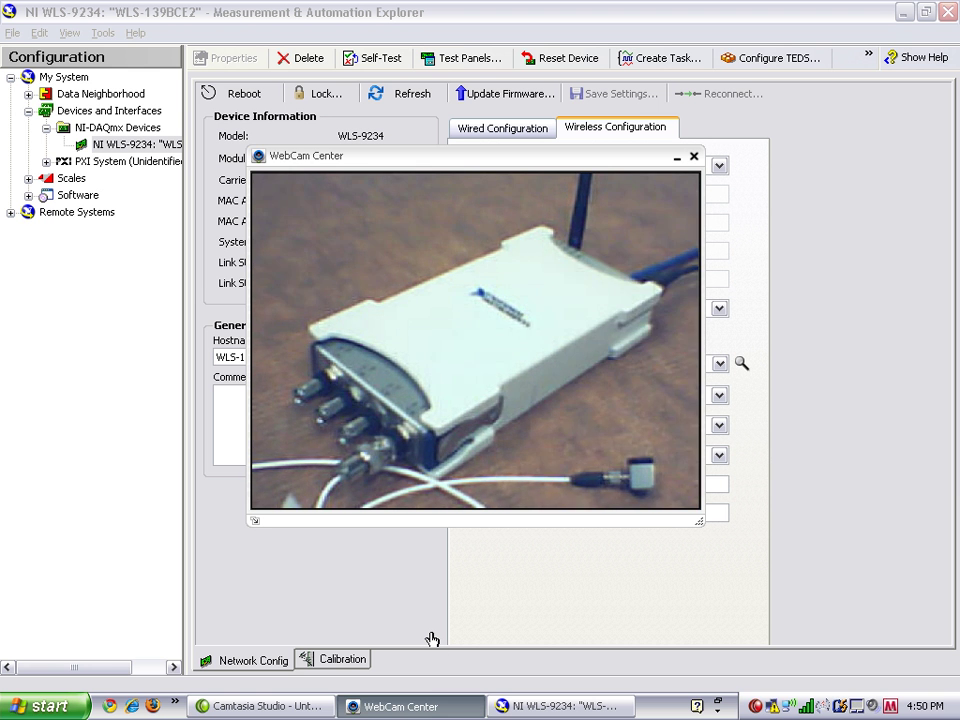
{"action": "left_click", "coordinate": [744, 594]}
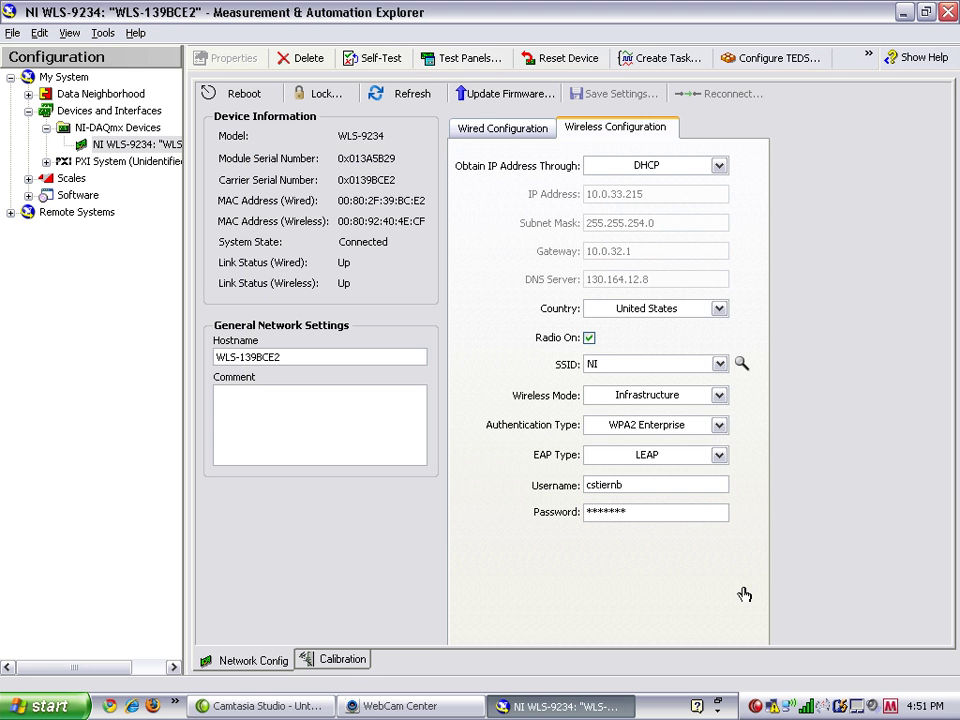
{"action": "left_click", "coordinate": [409, 98]}
{"action": "left_click", "coordinate": [402, 712]}
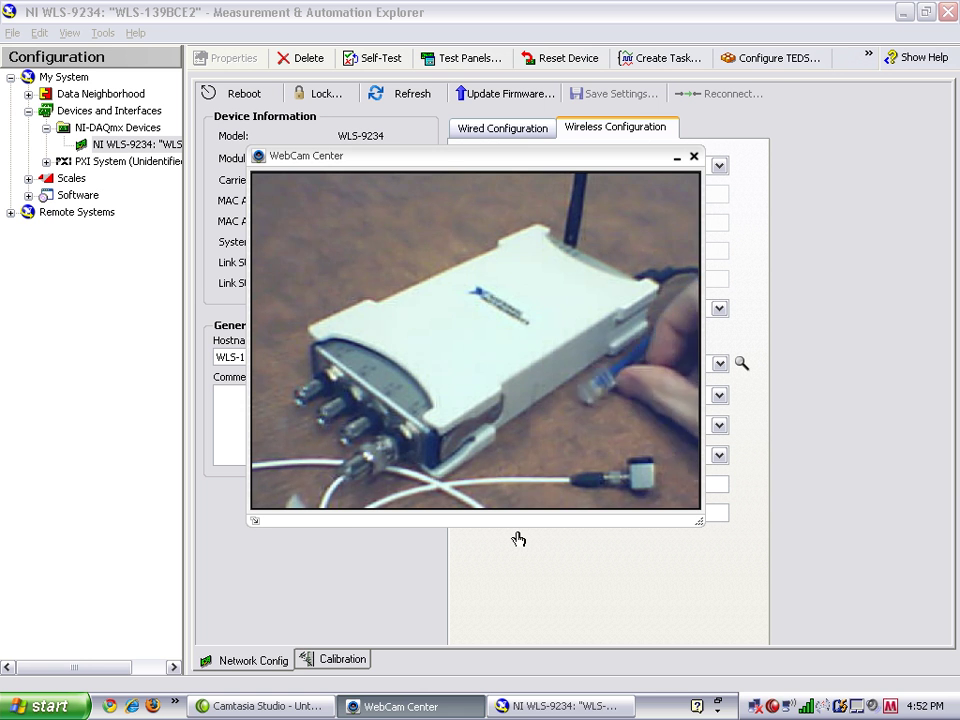
{"action": "left_click", "coordinate": [805, 388]}
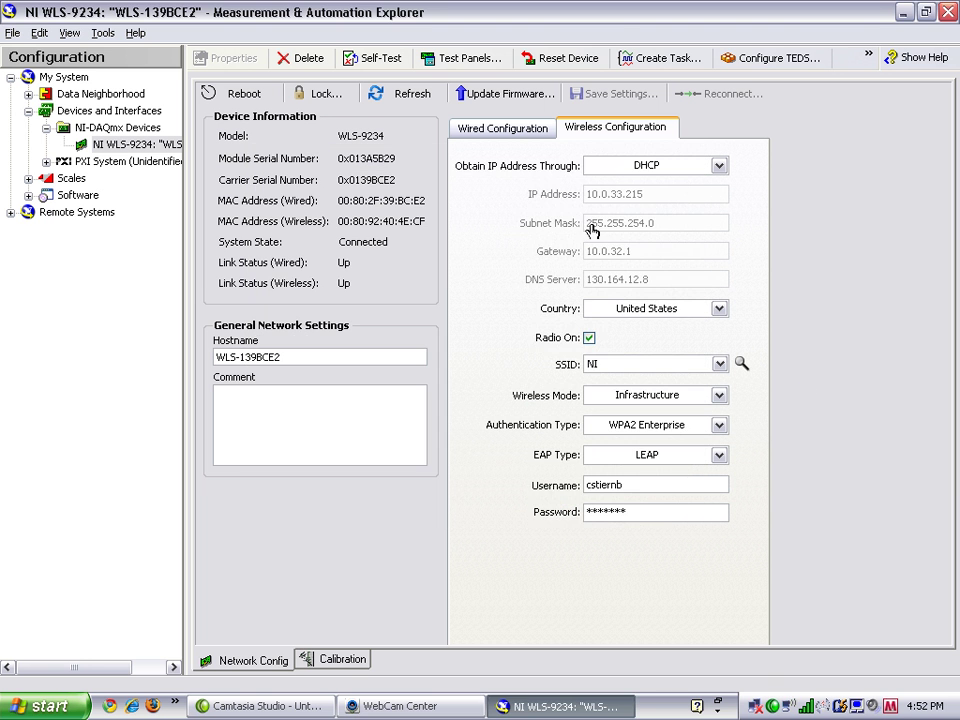
{"action": "left_click", "coordinate": [418, 97]}
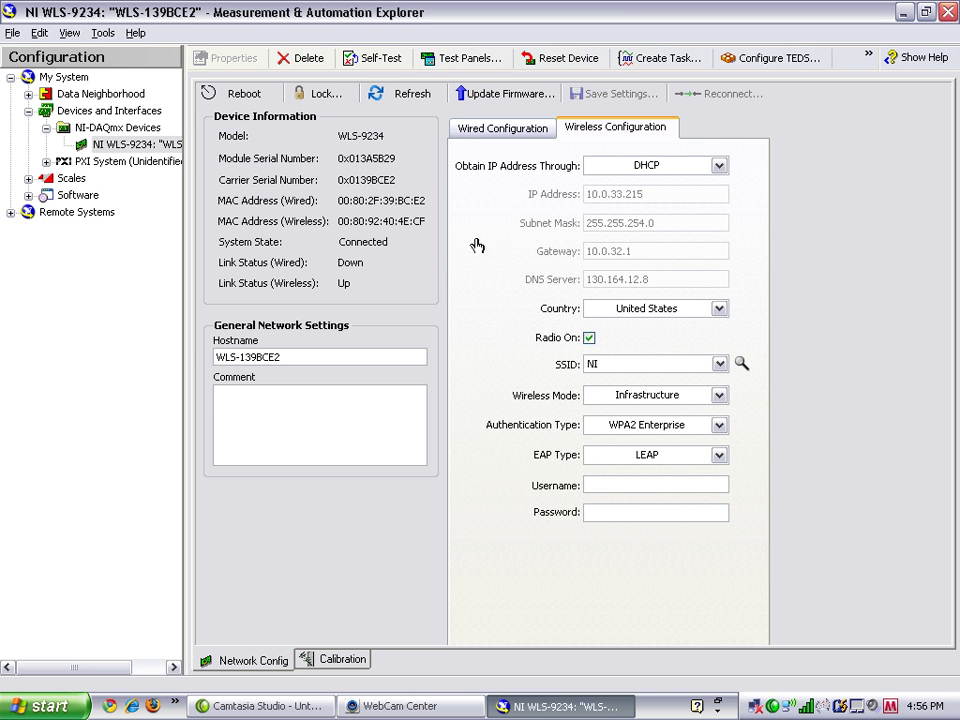
Open the ai0 test panel with IEPE enabled, Continuous mode, rate 1000, and select points to read
{"action": "left_click", "coordinate": [458, 68]}
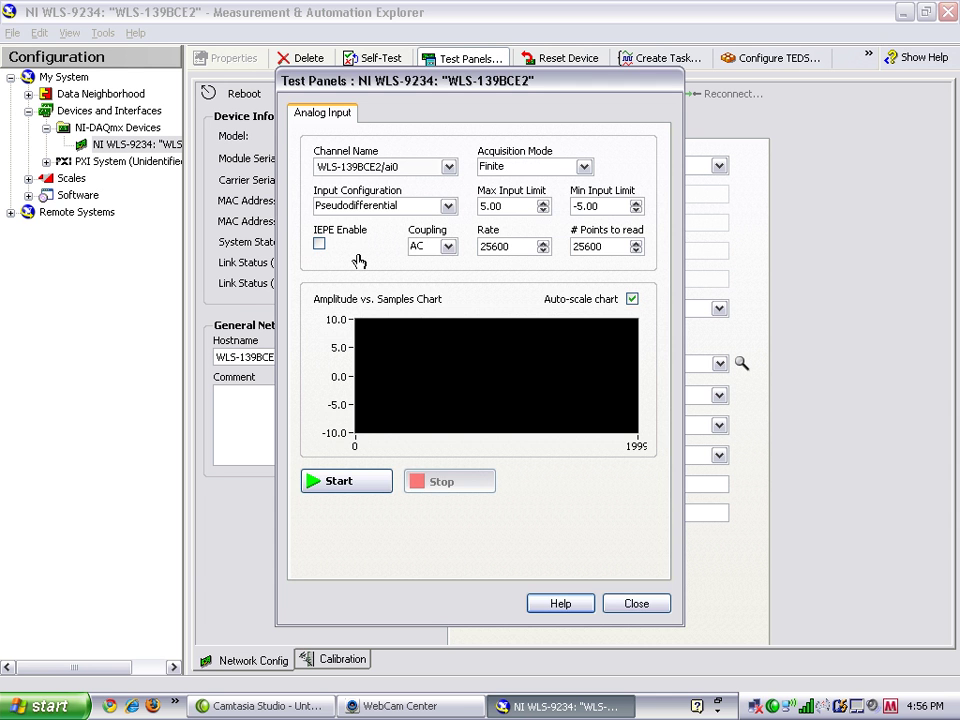
{"action": "left_click", "coordinate": [320, 247]}
{"action": "left_click", "coordinate": [491, 167]}
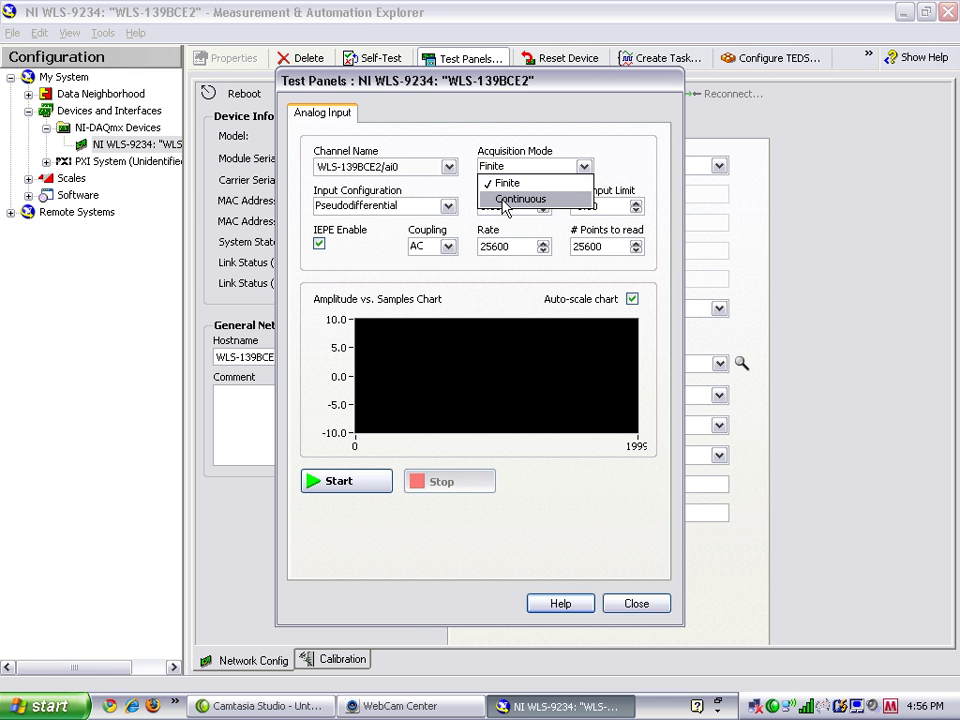
{"action": "left_click", "coordinate": [512, 199]}
{"action": "double_click", "coordinate": [507, 249]}
{"action": "type", "text": "100"}
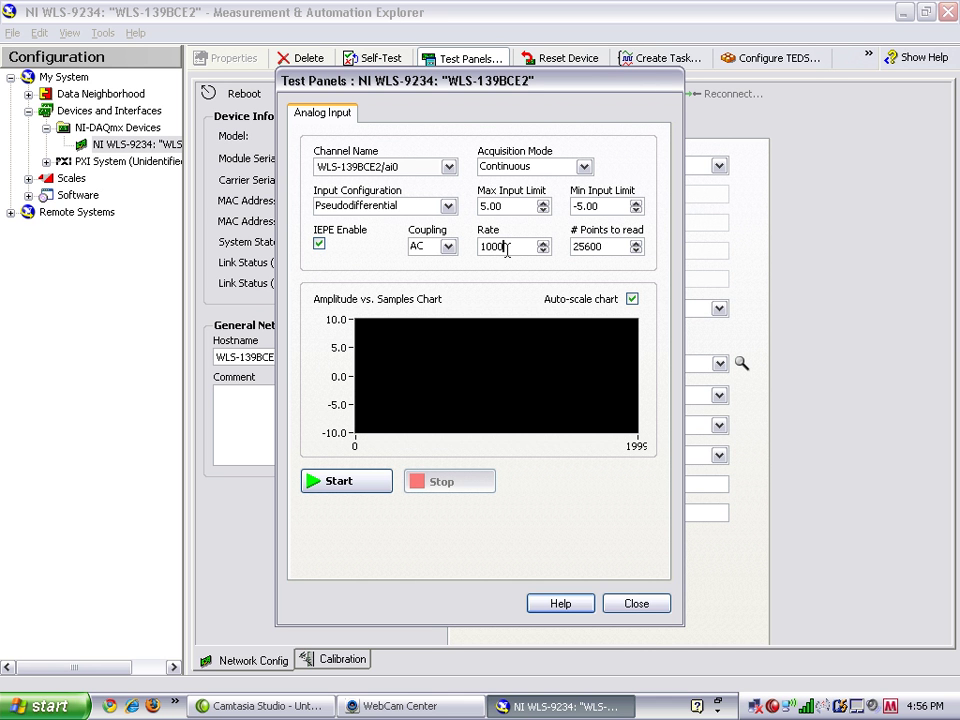
{"action": "type", "text": "0"}
{"action": "double_click", "coordinate": [584, 256]}
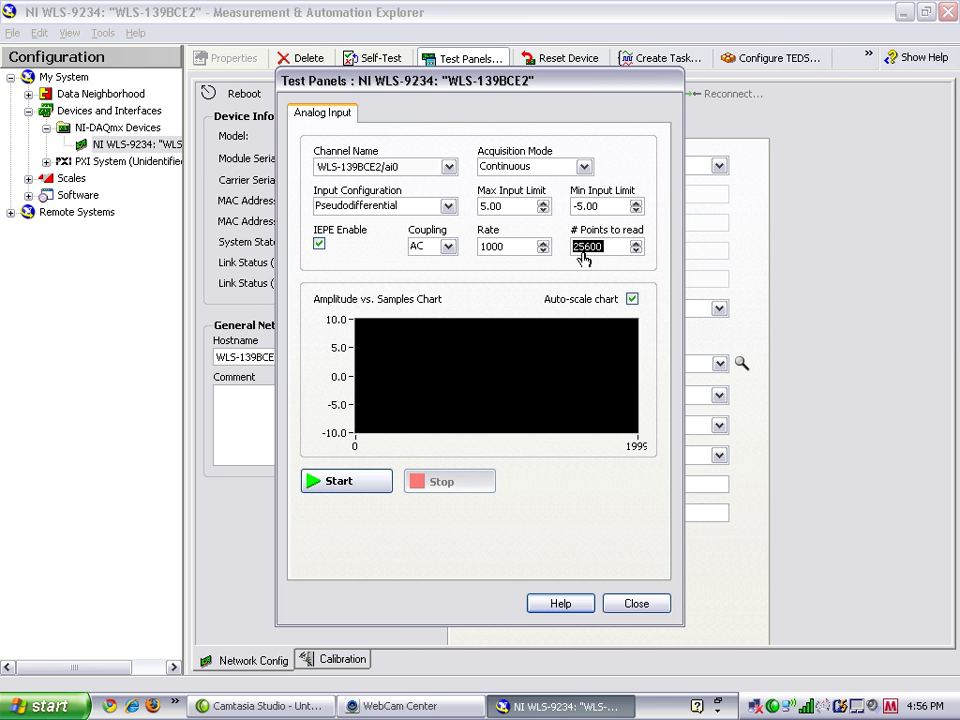
{"action": "type", "text": "1000"}
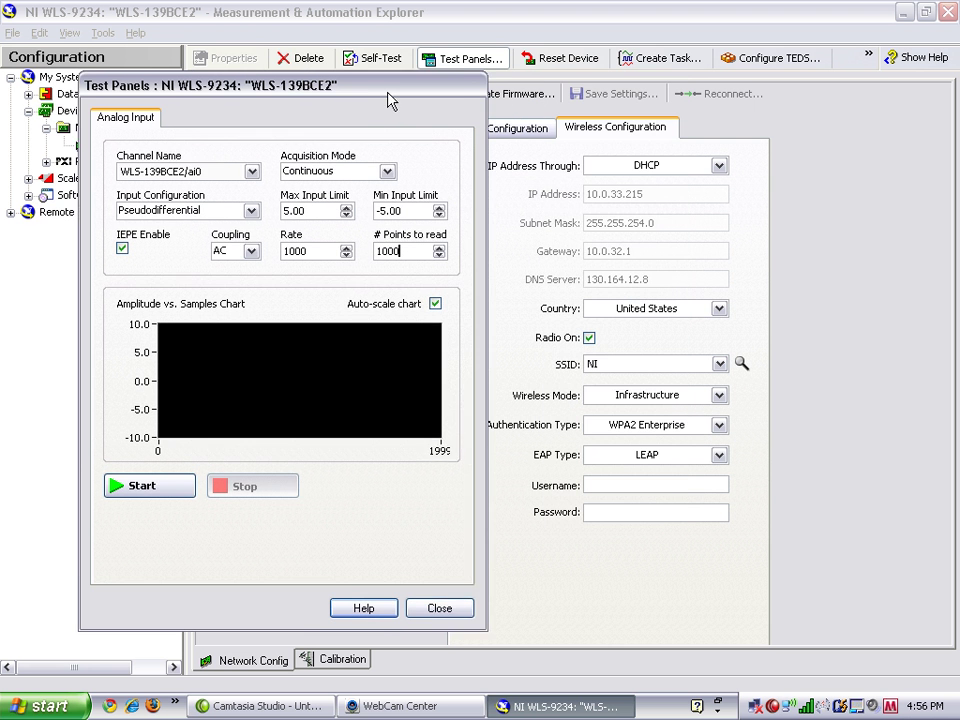
Start the ai0 acquisition and place the camera view beside the streaming chart
{"action": "left_click_drag", "start_coordinate": [390, 100], "coordinate": [345, 92]}
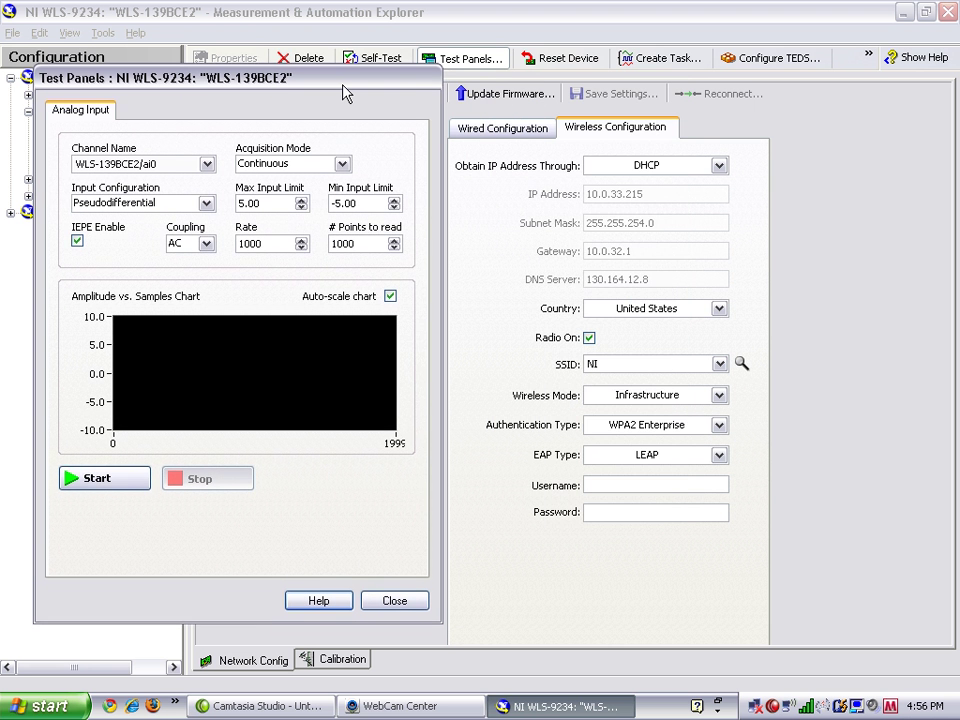
{"action": "left_click", "coordinate": [126, 478]}
{"action": "left_click", "coordinate": [405, 707]}
{"action": "left_click_drag", "start_coordinate": [470, 167], "coordinate": [683, 178]}
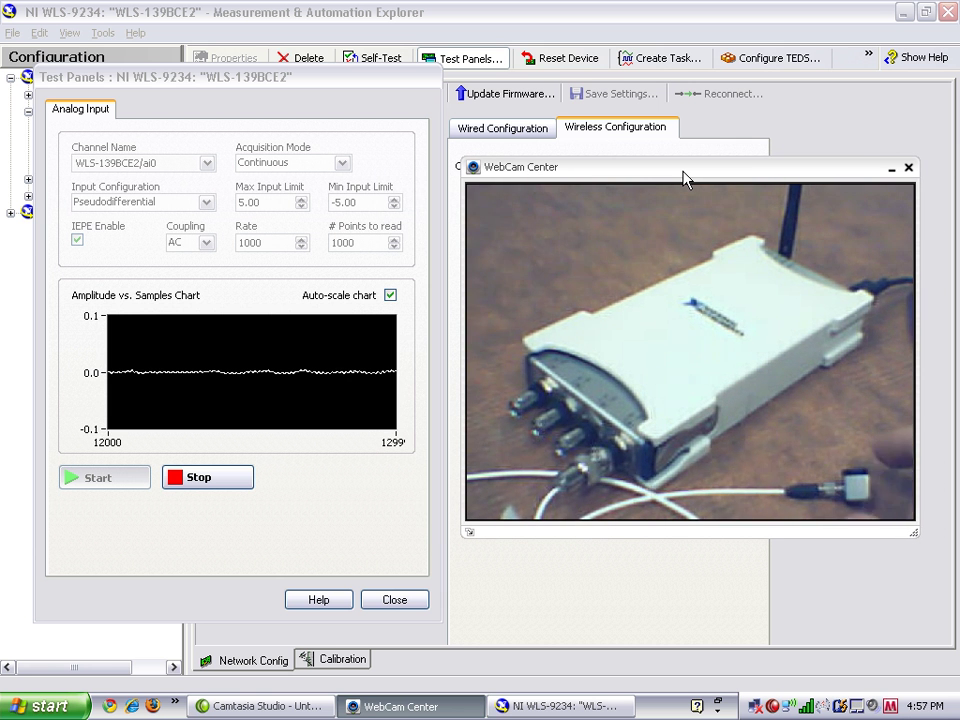